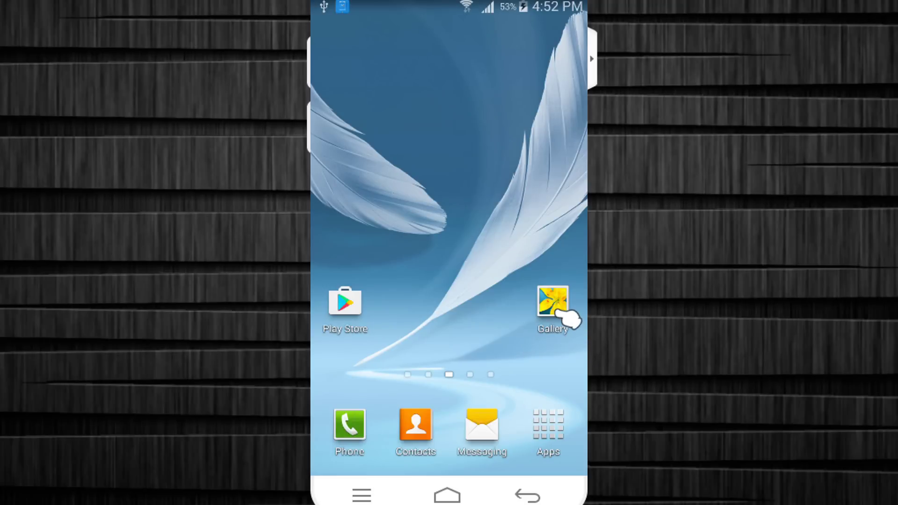
View the Retrica album in Gallery, then browse My Files' internal storage to the DCIM folder
left_click(553, 301)
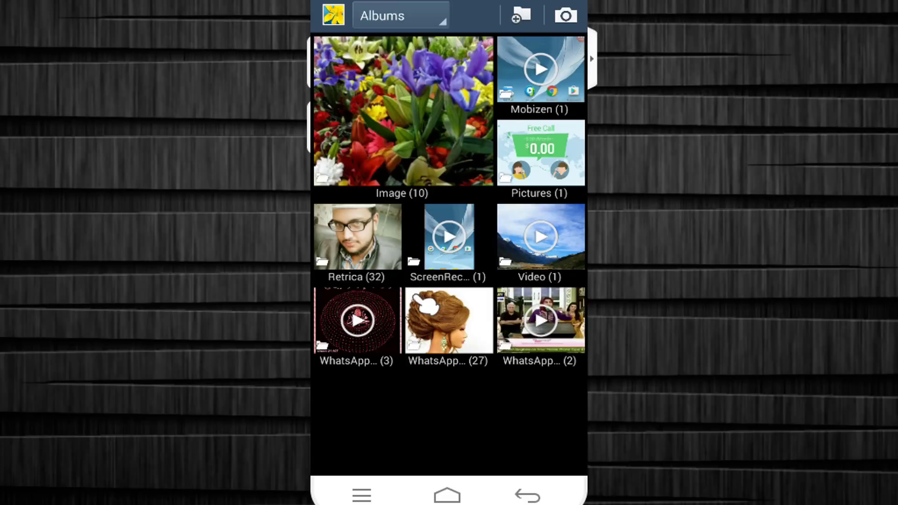
left_click(374, 258)
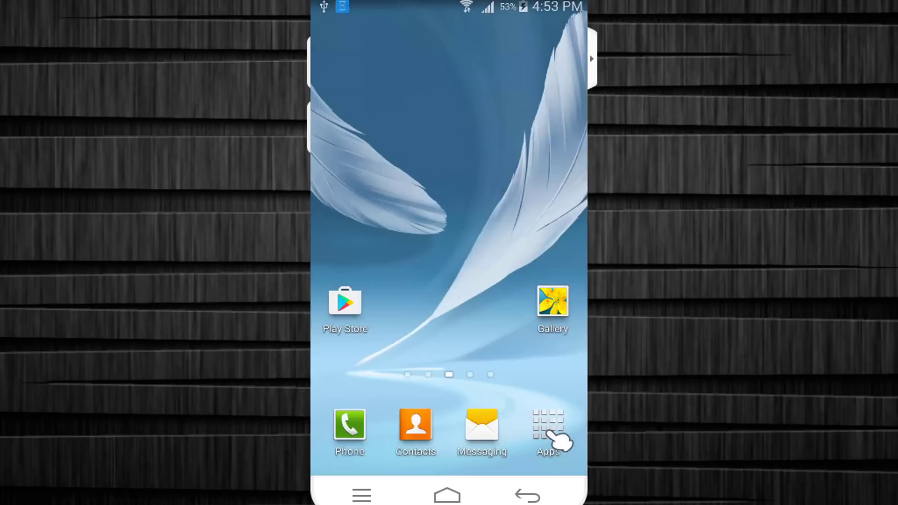
left_click(552, 436)
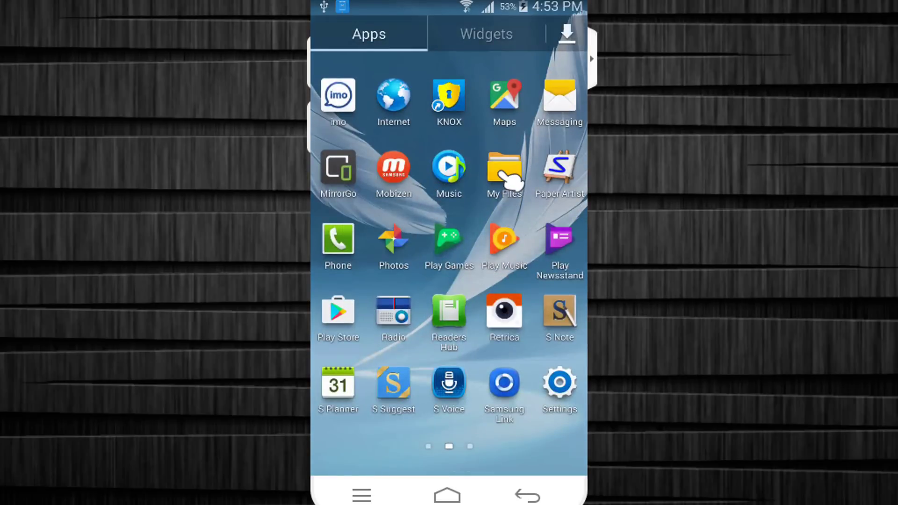
left_click(505, 178)
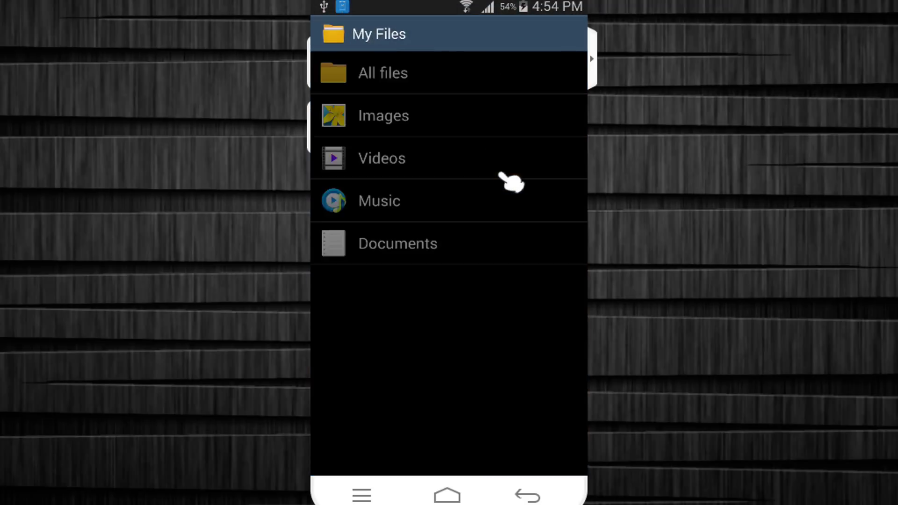
left_click(487, 77)
scroll(487, 275, "down", 10)
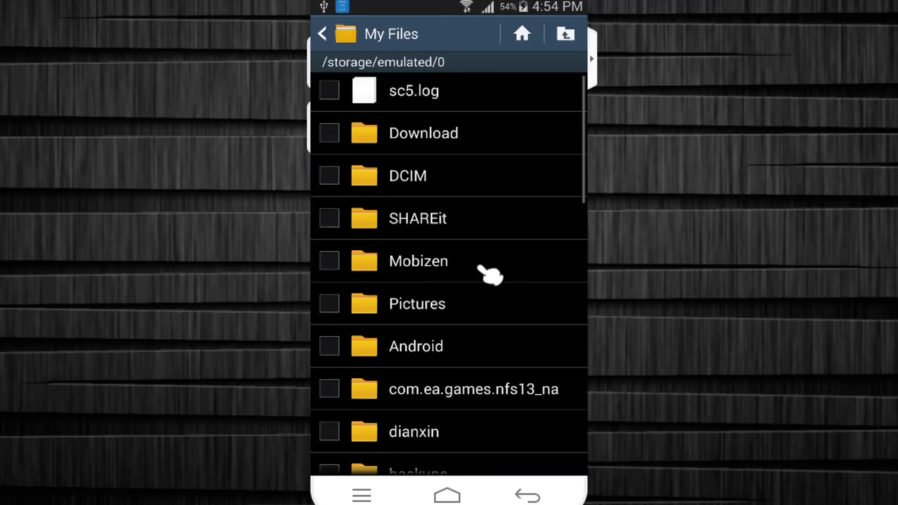
scroll(489, 274, "down", 3)
scroll(489, 274, "up", 10)
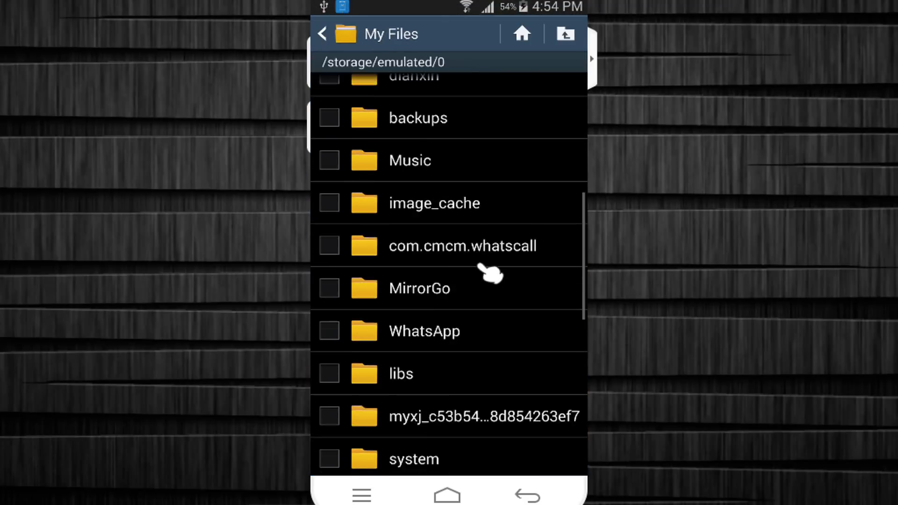
scroll(489, 274, "up", 3)
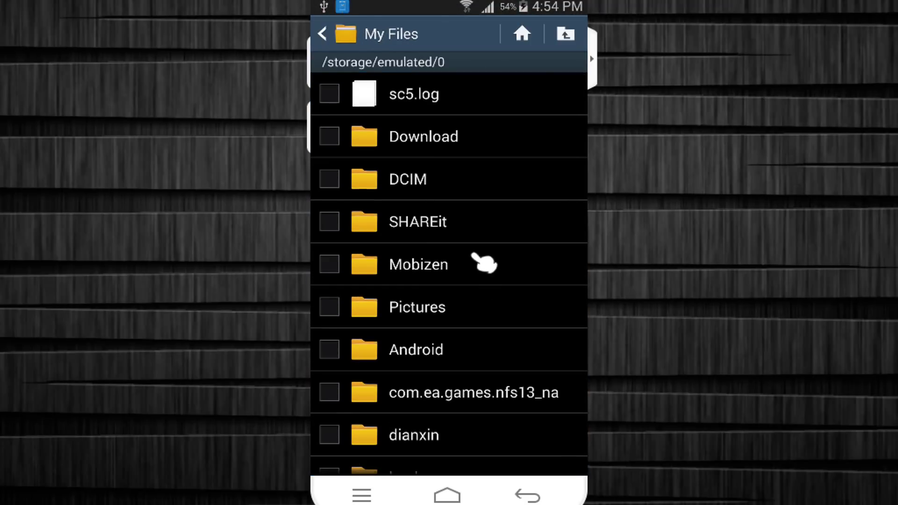
left_click(435, 185)
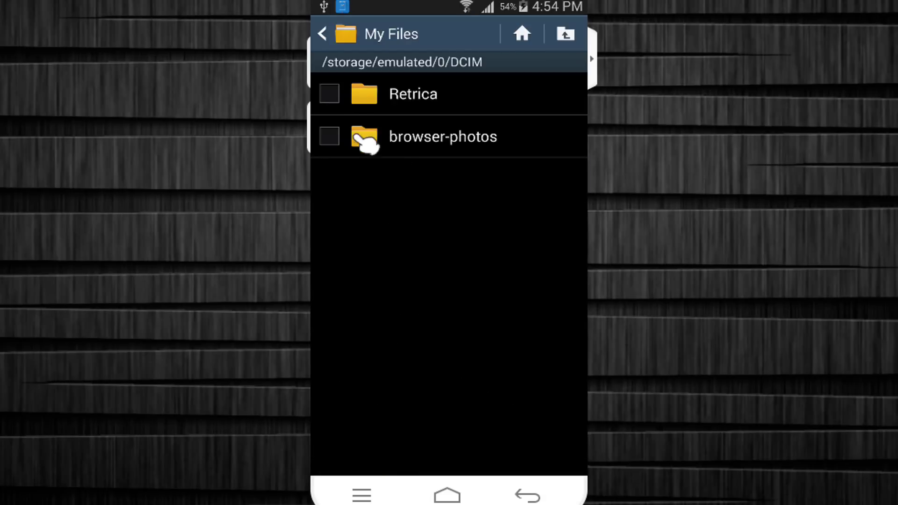
Rename the Retrica folder to '.Retrica' so it becomes hidden
left_click(330, 94)
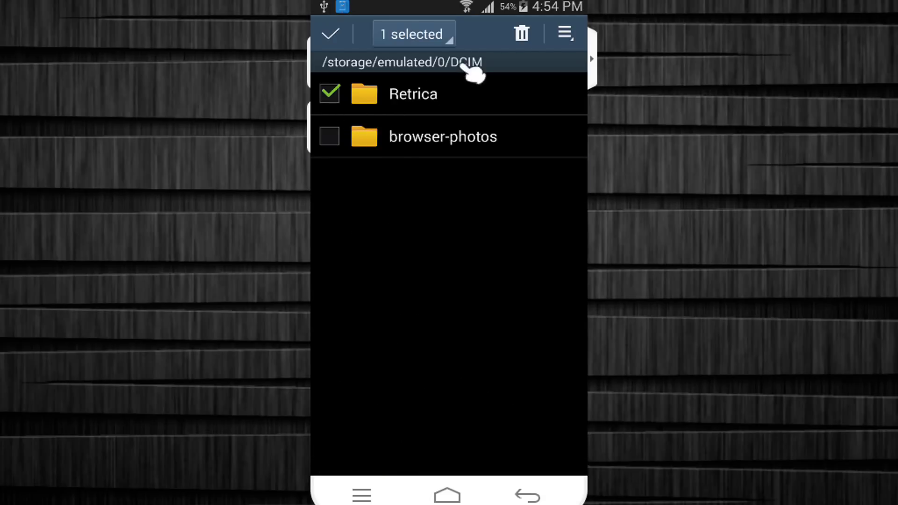
left_click(569, 36)
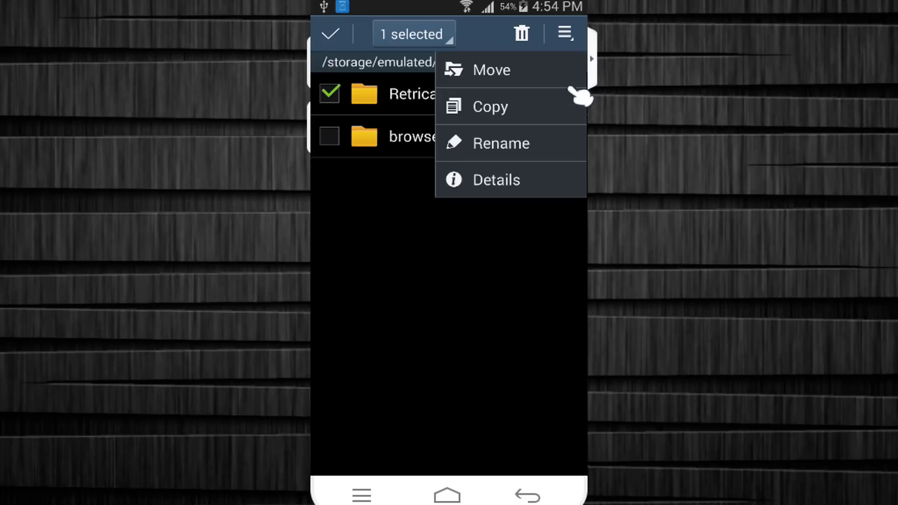
left_click(547, 154)
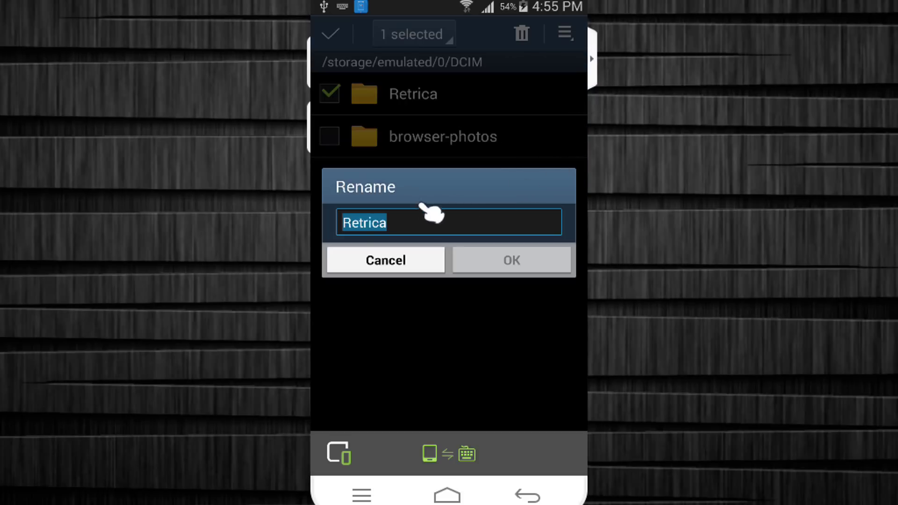
left_click(346, 228)
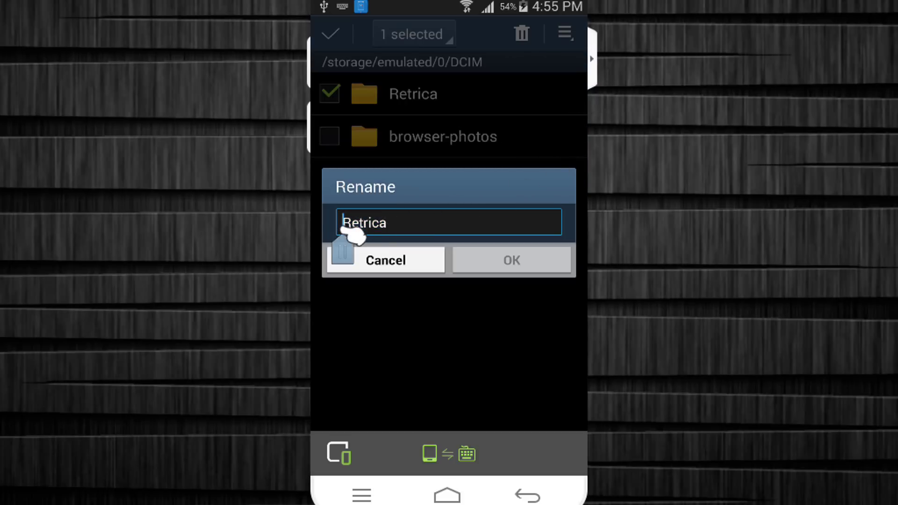
type(".")
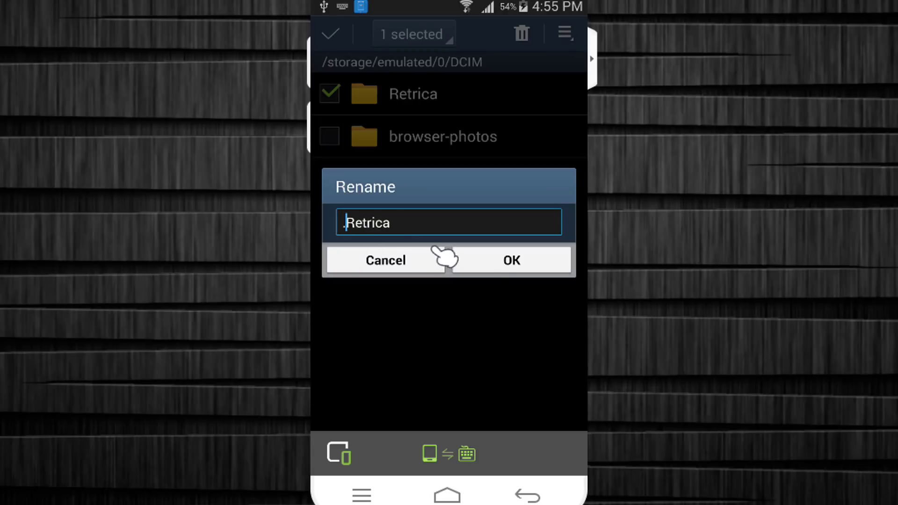
left_click(499, 263)
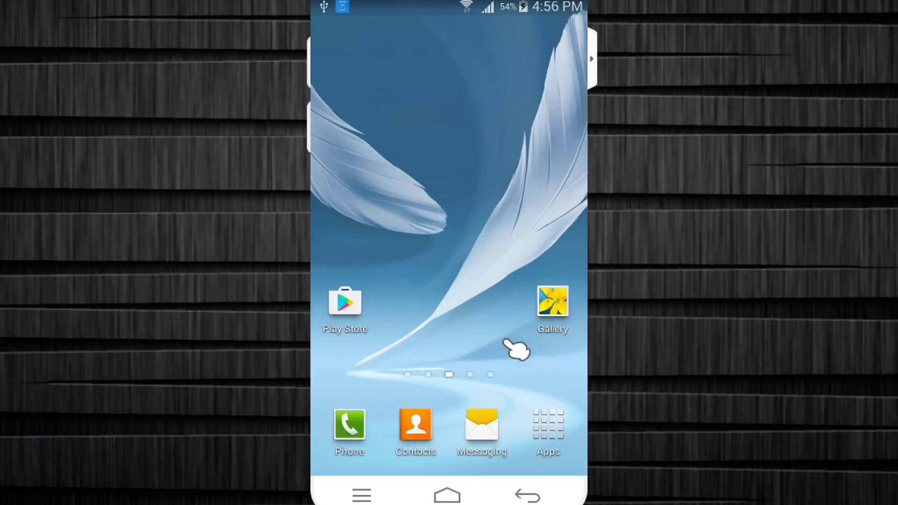
Confirm in Gallery's Albums that Retrica is gone, then return to the apps list
left_click(553, 305)
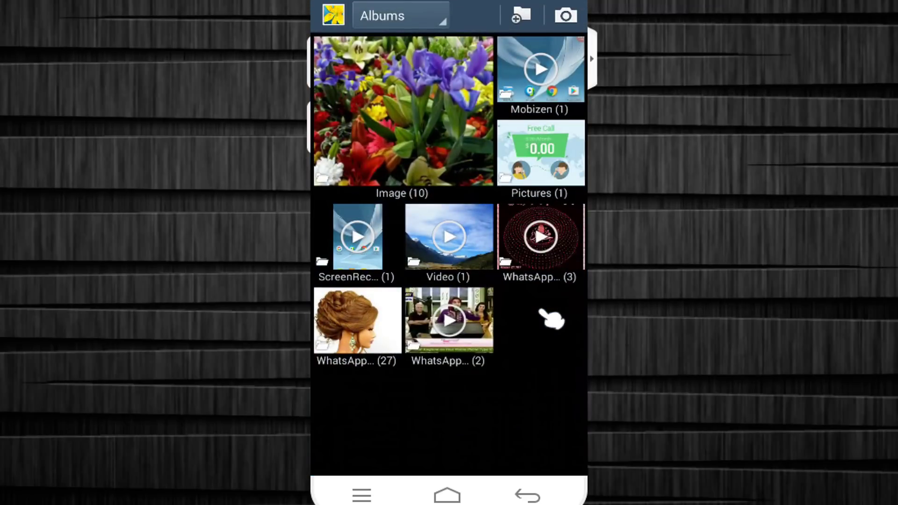
left_click(446, 495)
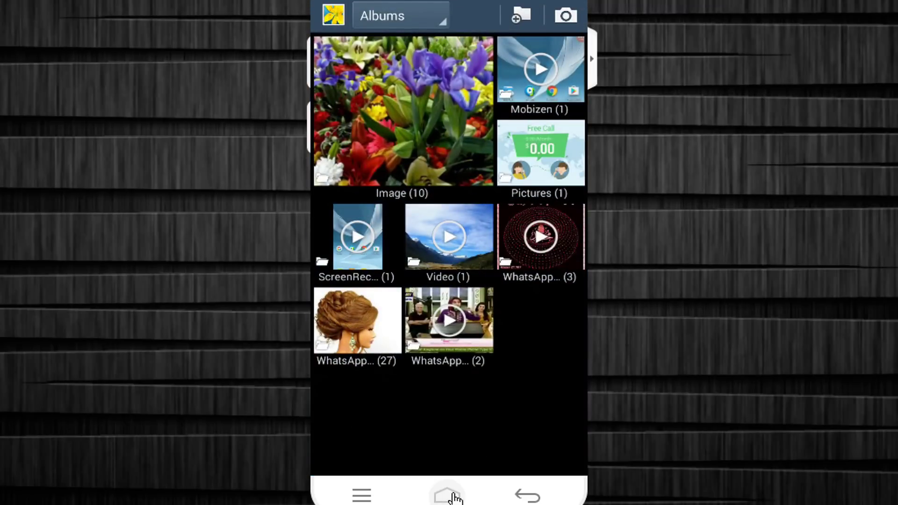
left_click(552, 433)
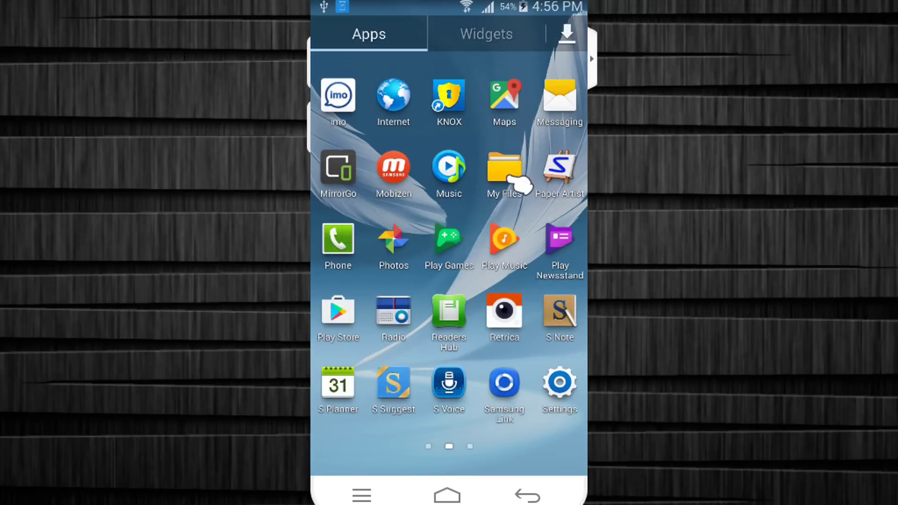
Enable Show hidden files in My Files settings so .Retrica appears in DCIM
left_click(513, 180)
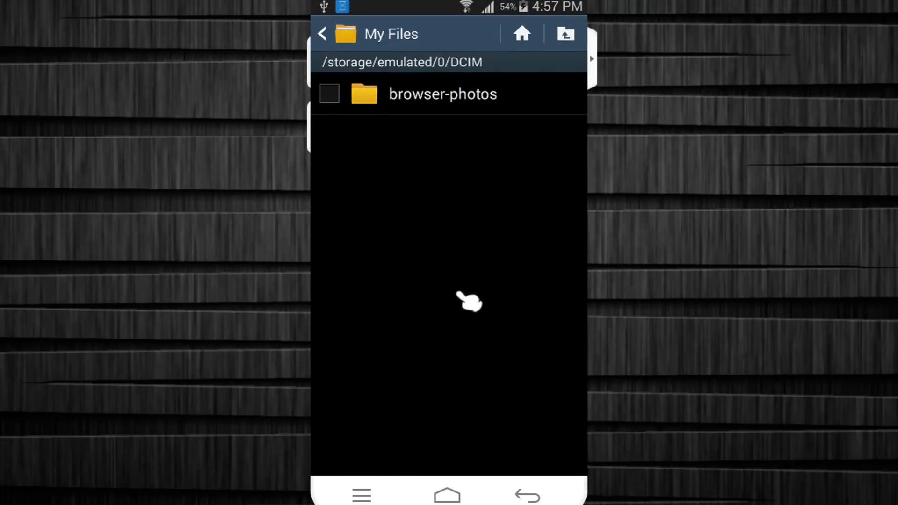
left_click(363, 495)
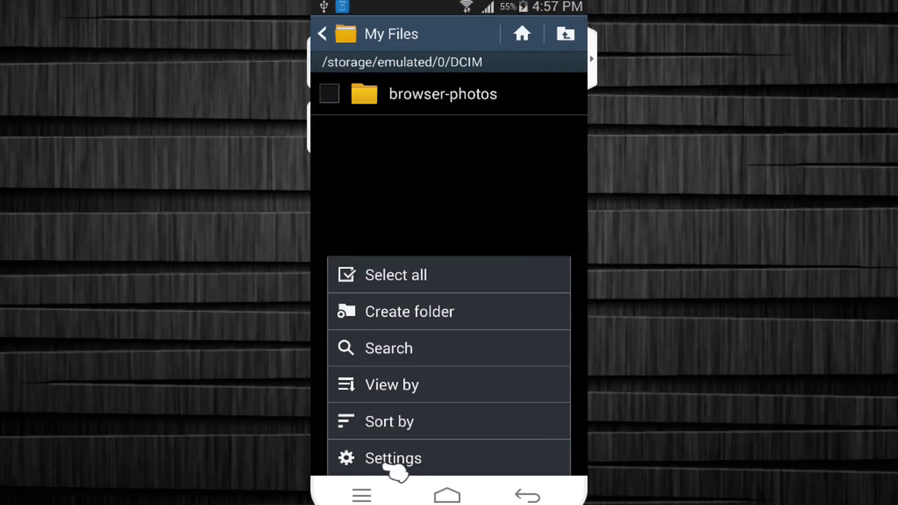
left_click(390, 461)
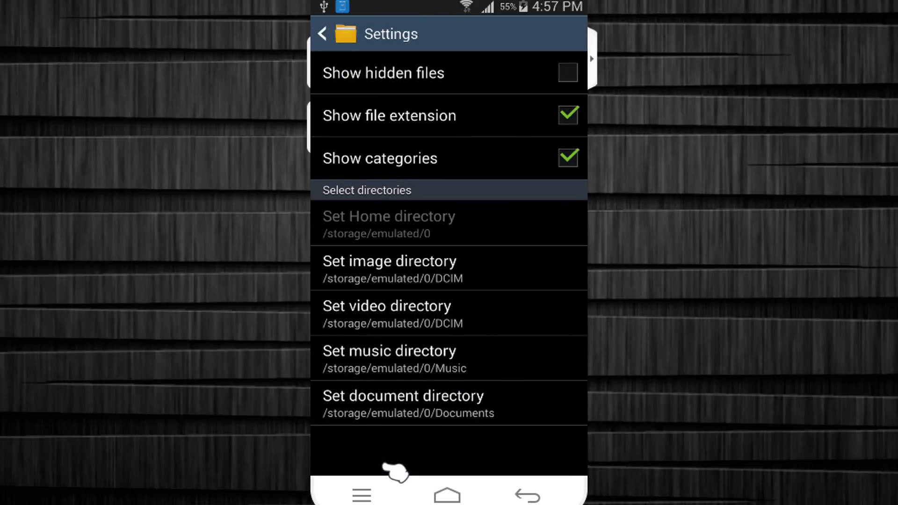
left_click(573, 76)
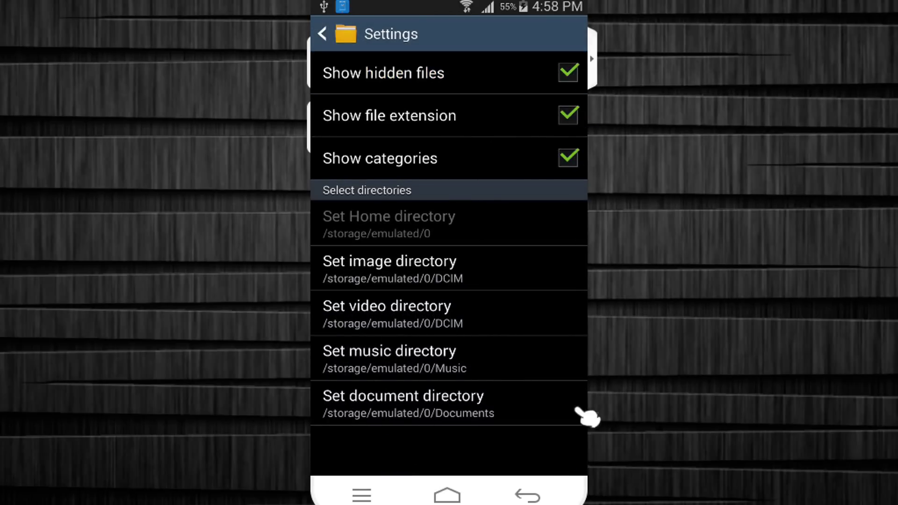
left_click(536, 489)
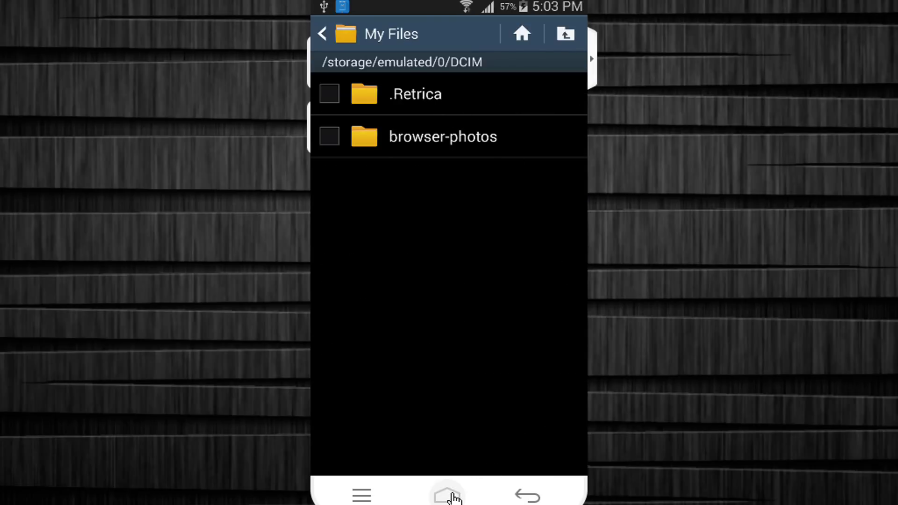
Recheck Gallery's albums, where Retrica is still missing, then reopen the apps list
left_click(452, 495)
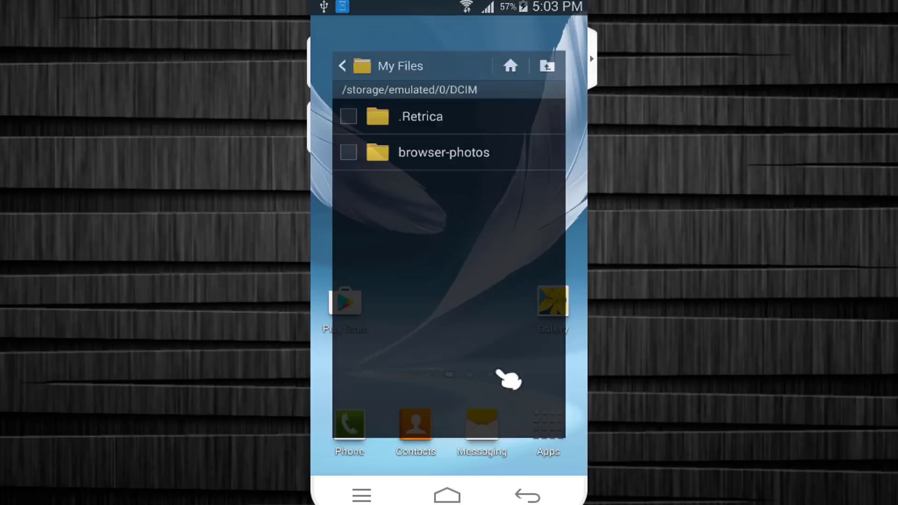
left_click(553, 304)
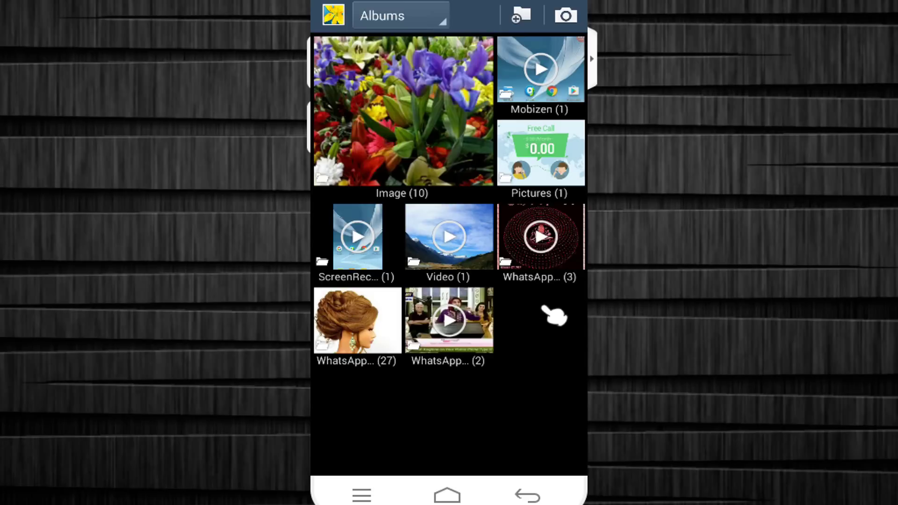
left_click(448, 495)
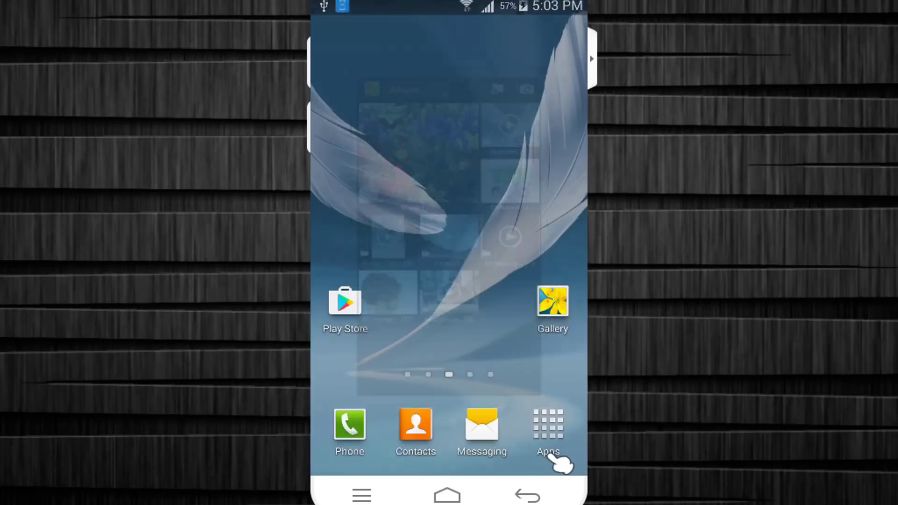
left_click(548, 440)
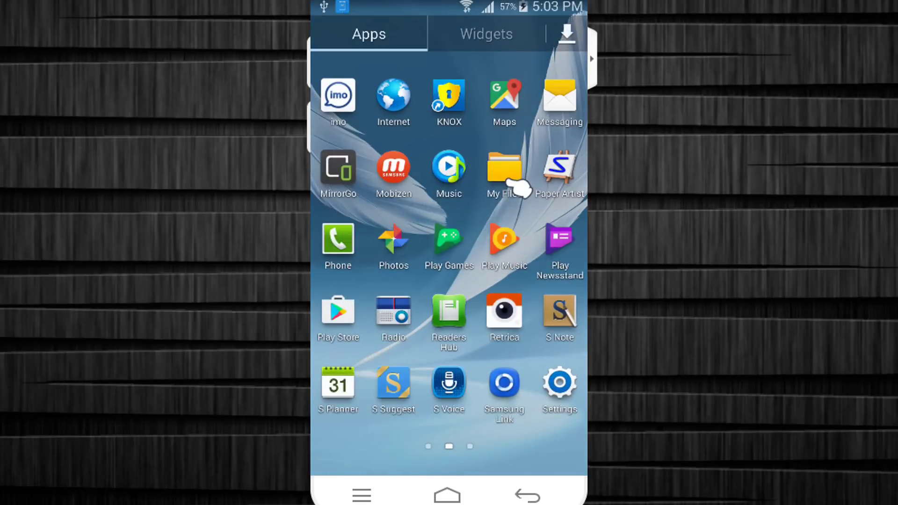
Rename the .Retrica folder back to 'Retrica' by deleting its leading dot
left_click(512, 186)
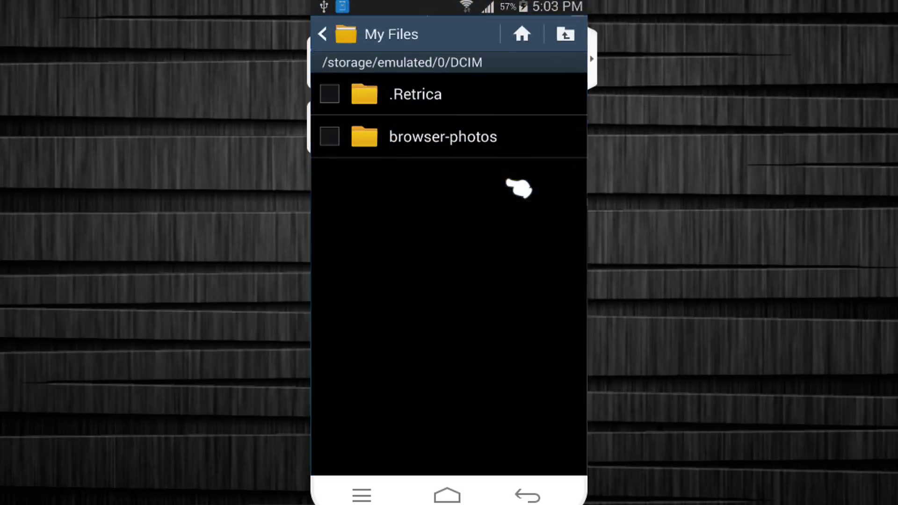
left_click(331, 96)
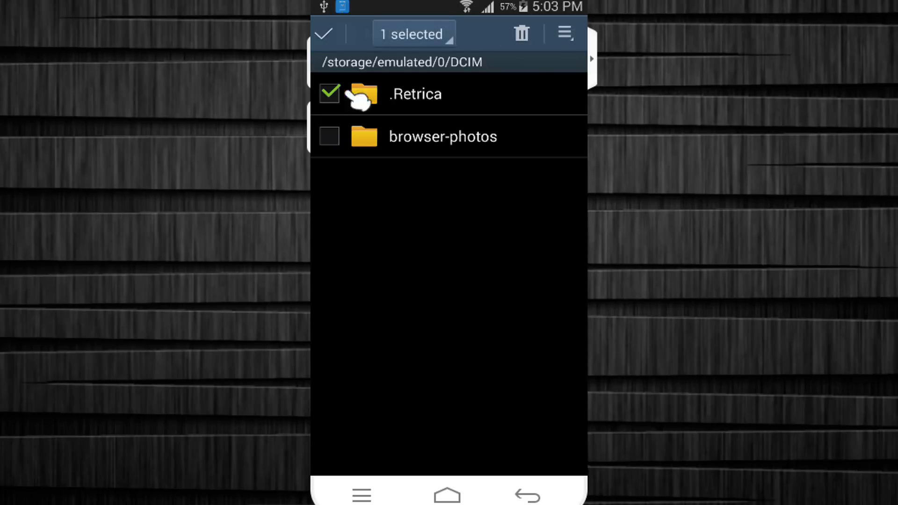
left_click(565, 34)
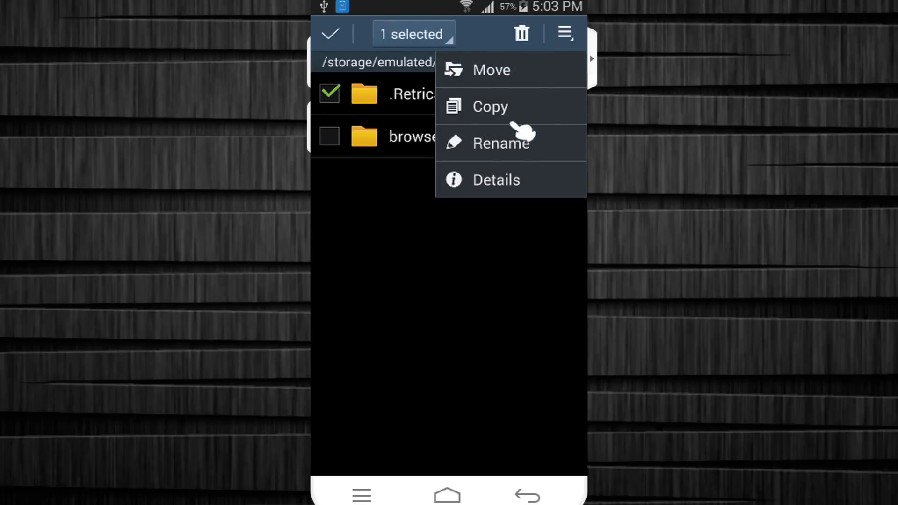
left_click(497, 145)
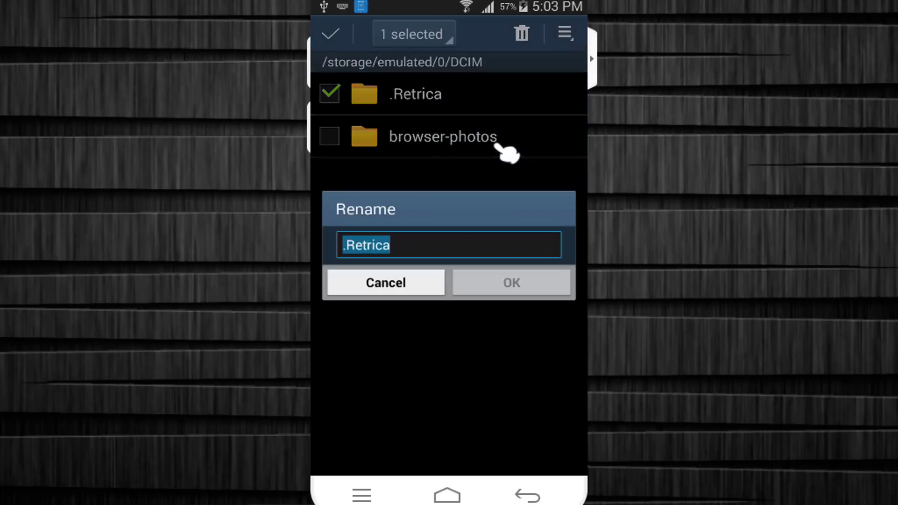
left_click(346, 223)
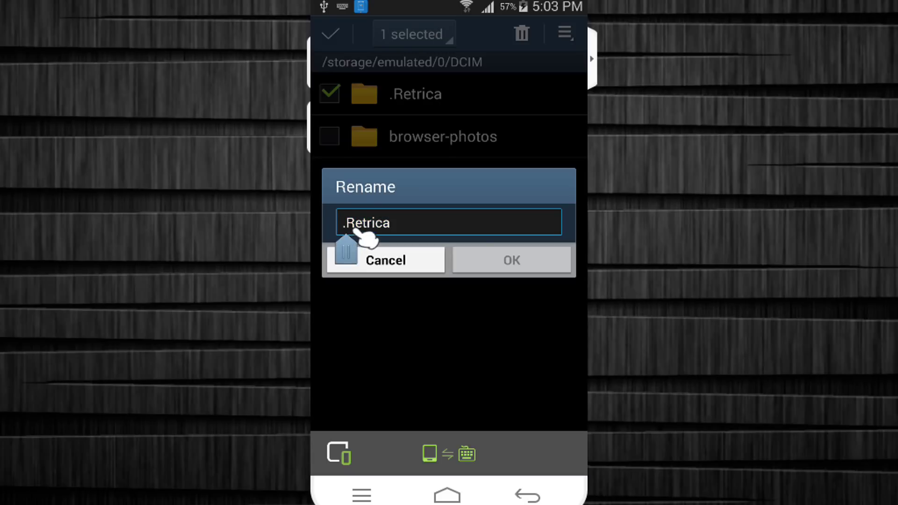
key("BackSpace")
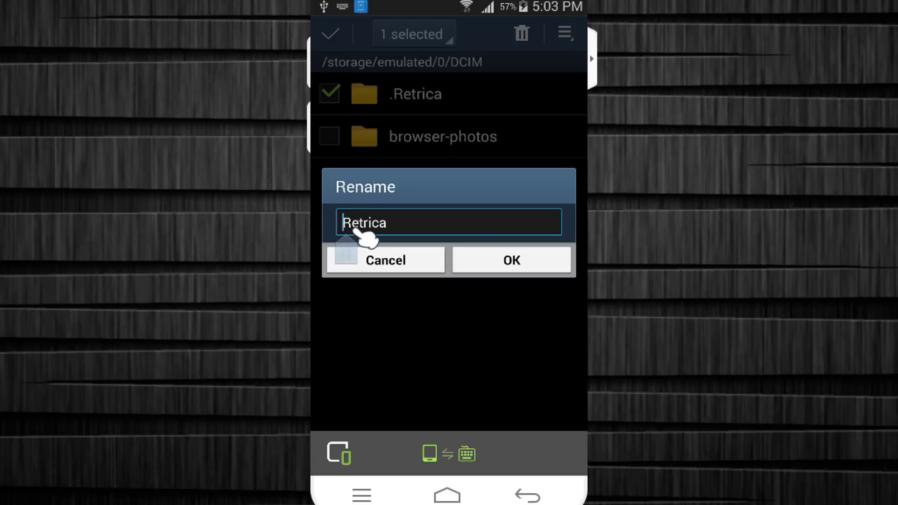
left_click(487, 271)
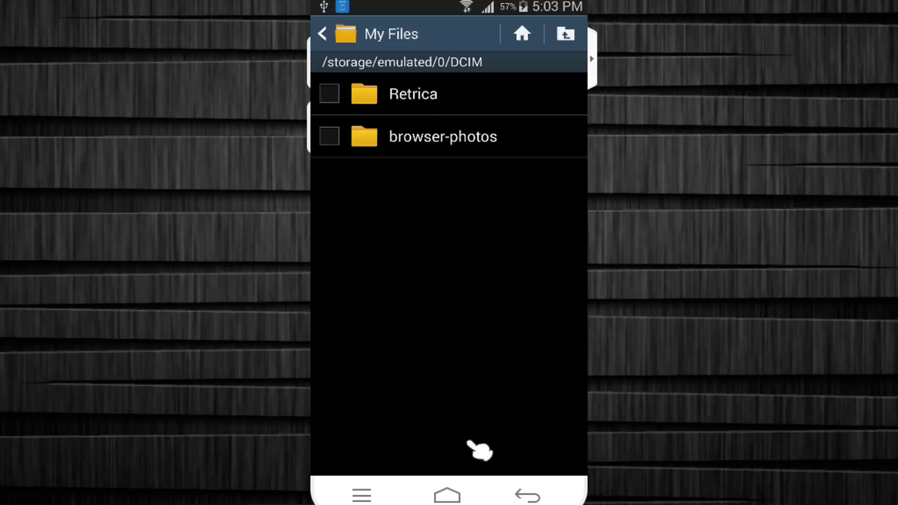
Open Gallery to see the Retrica album restored with 32 items
left_click(447, 495)
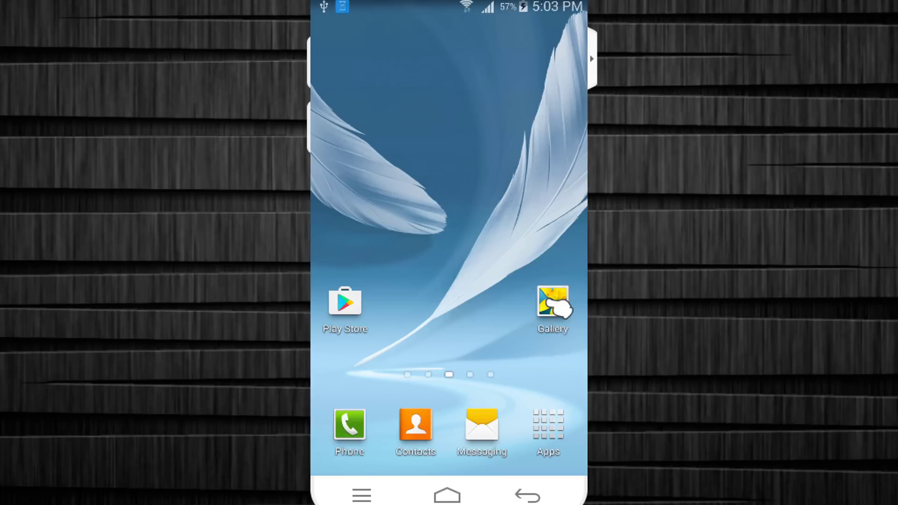
left_click(553, 300)
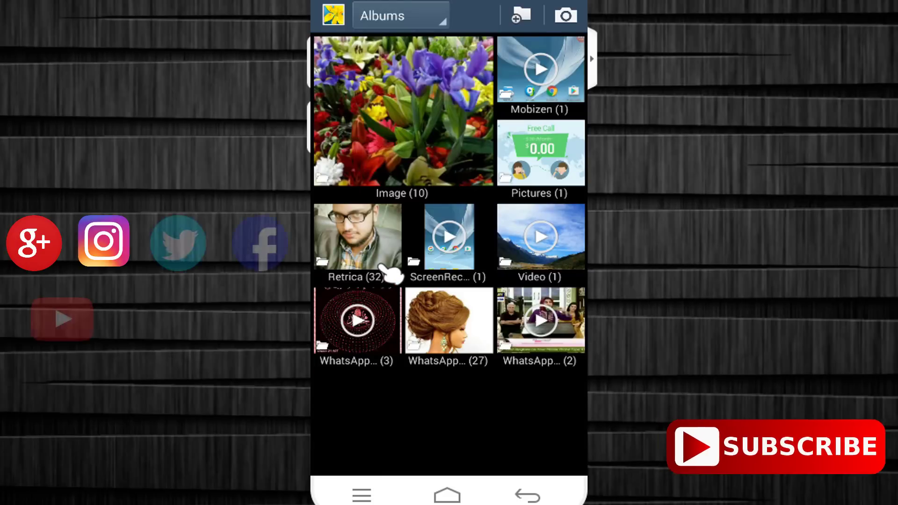
Leave Gallery for the Android home screen and its shortcuts
left_click(450, 491)
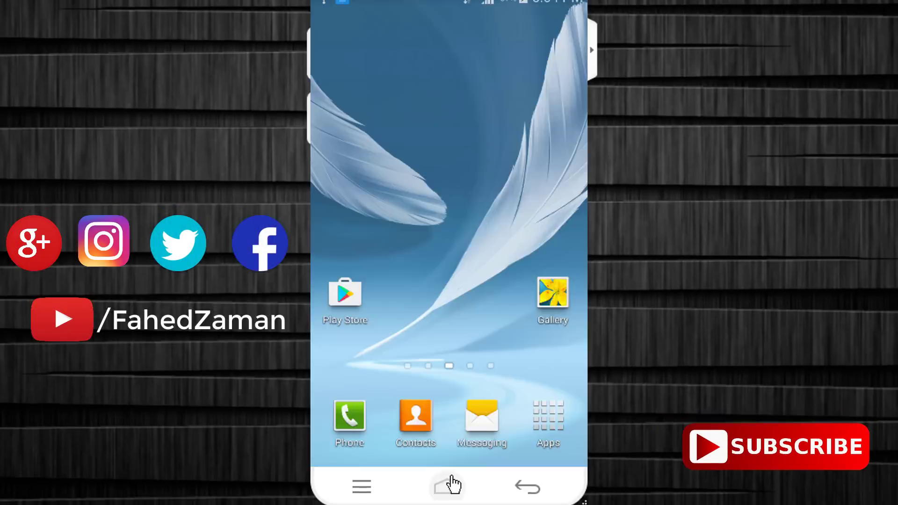